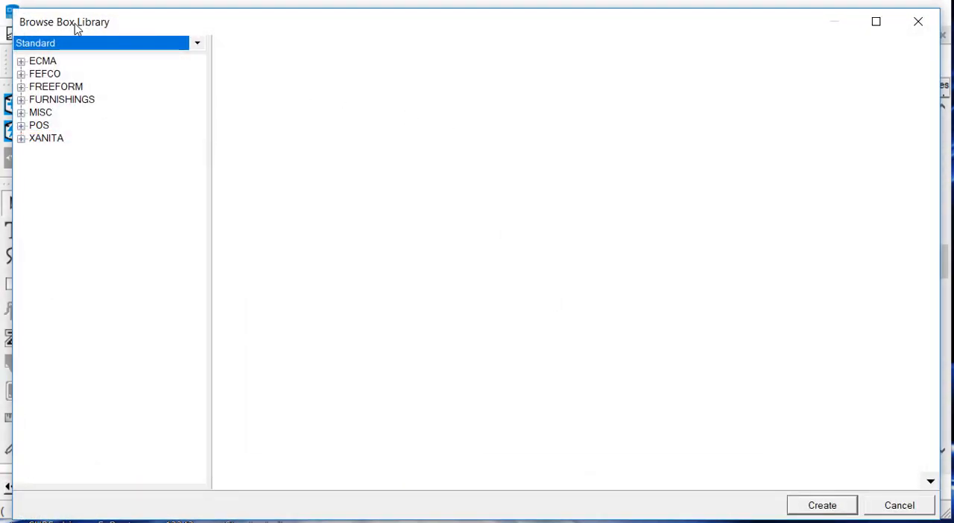
Step: Expand the ECMA catalog in the box library and open the DisplayGenie Catalog help document
left_click(21, 62)
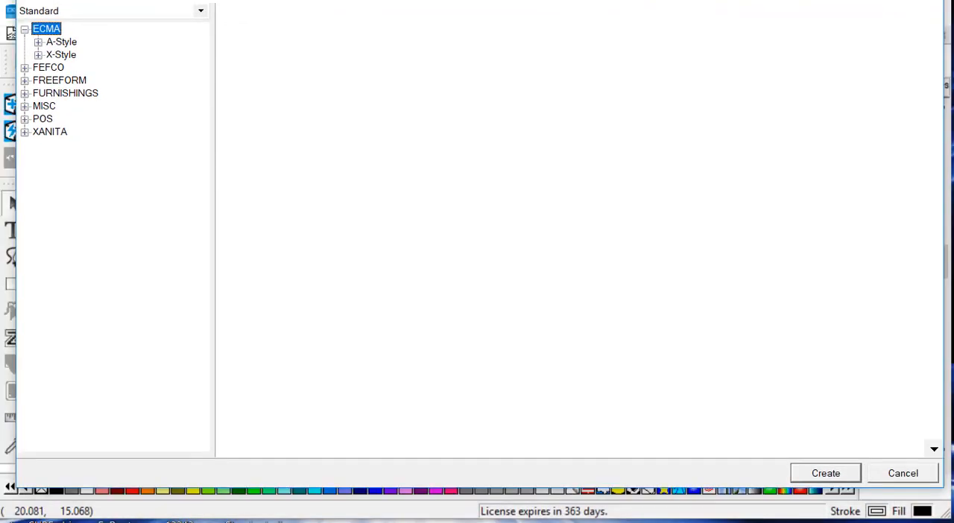
left_click(896, 432)
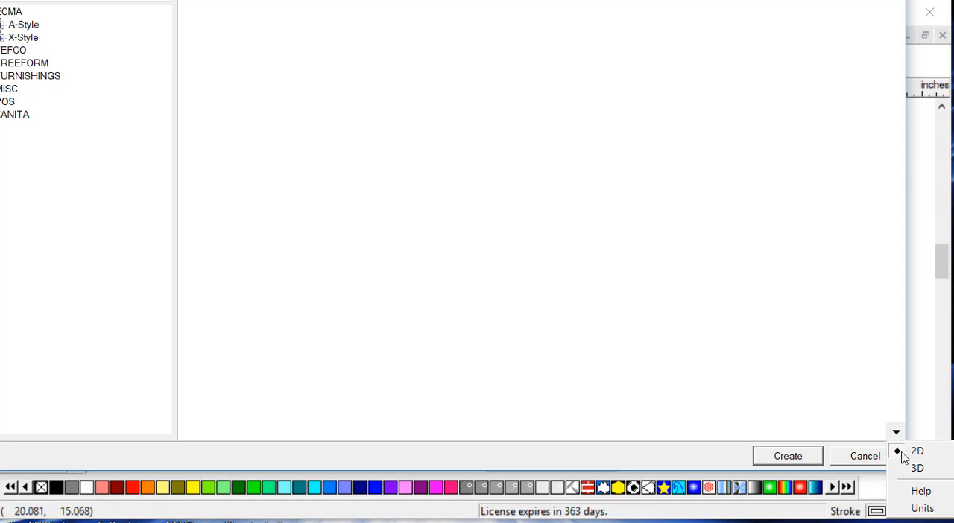
mouse_move(920, 493)
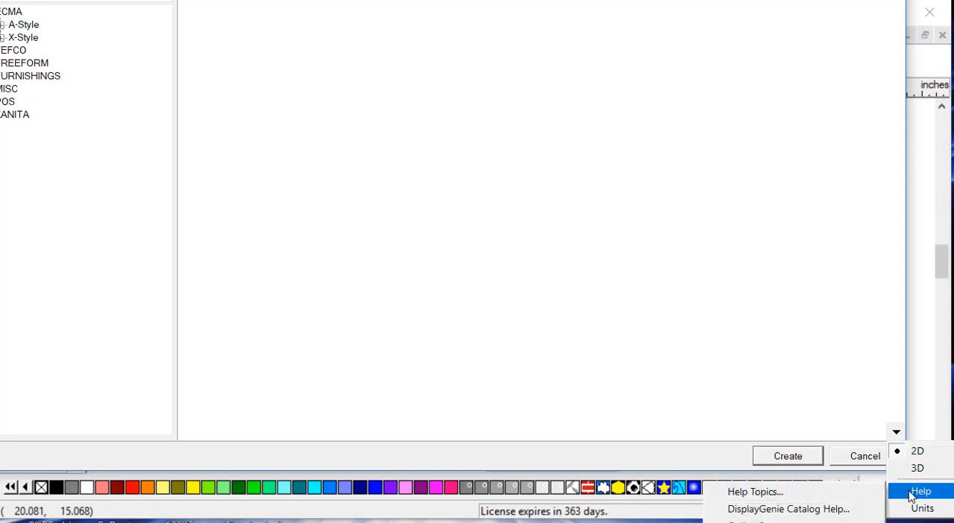
left_click(807, 510)
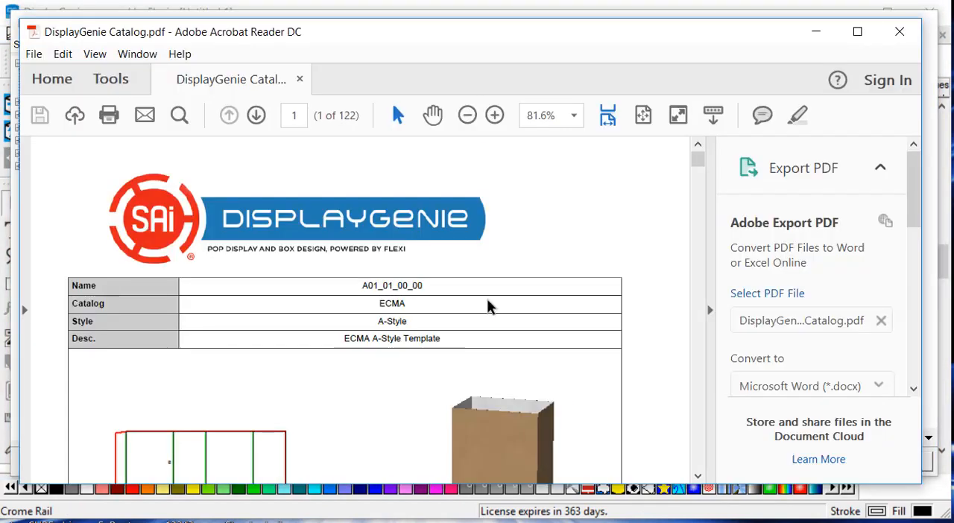
Step: Examine the ECMA A-Style templates on the first pages of the PDF catalog and close the document
left_click(712, 311)
scroll(516, 334, "down", 15)
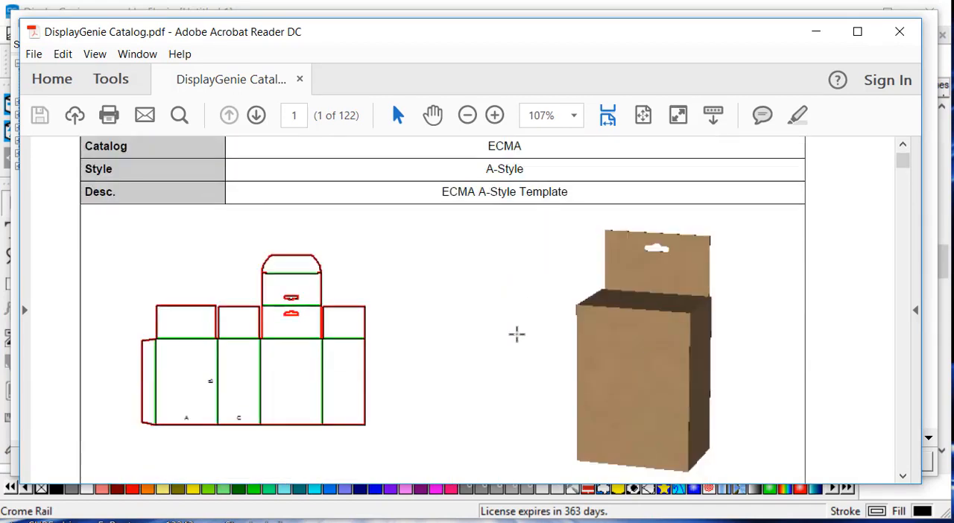
scroll(517, 334, "down", 12)
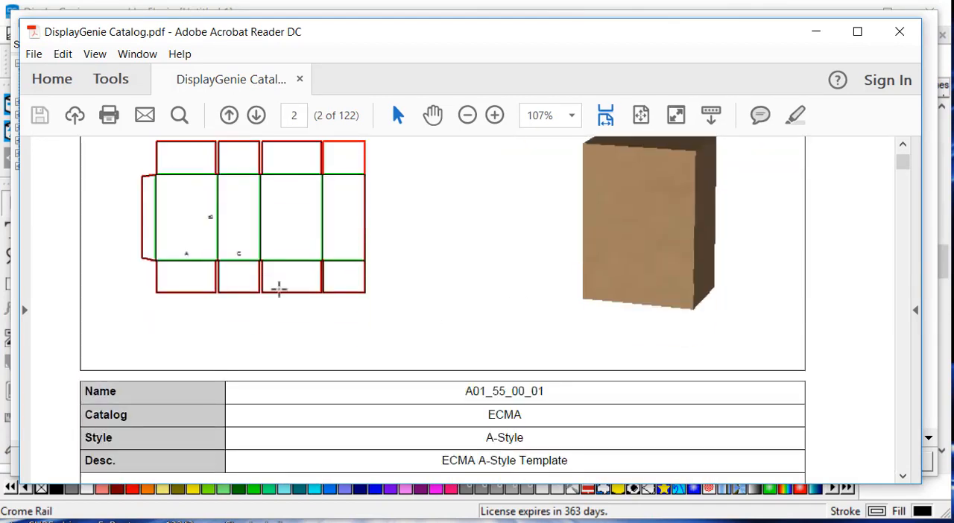
scroll(320, 346, "down", 15)
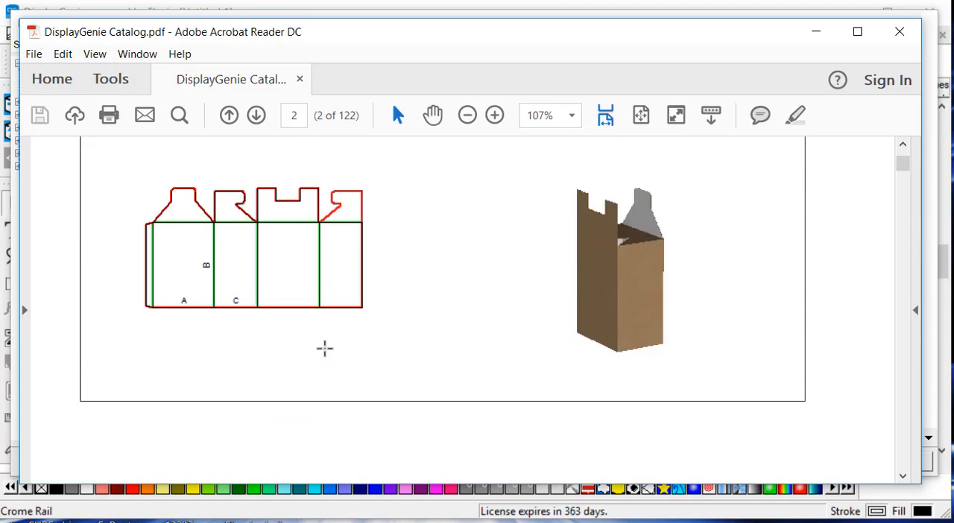
scroll(325, 348, "down", 15)
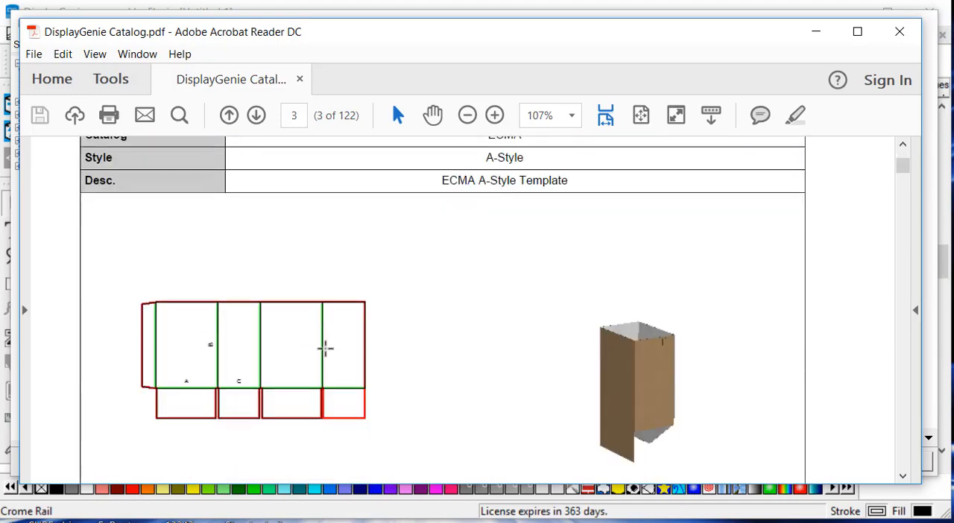
scroll(325, 348, "down", 5)
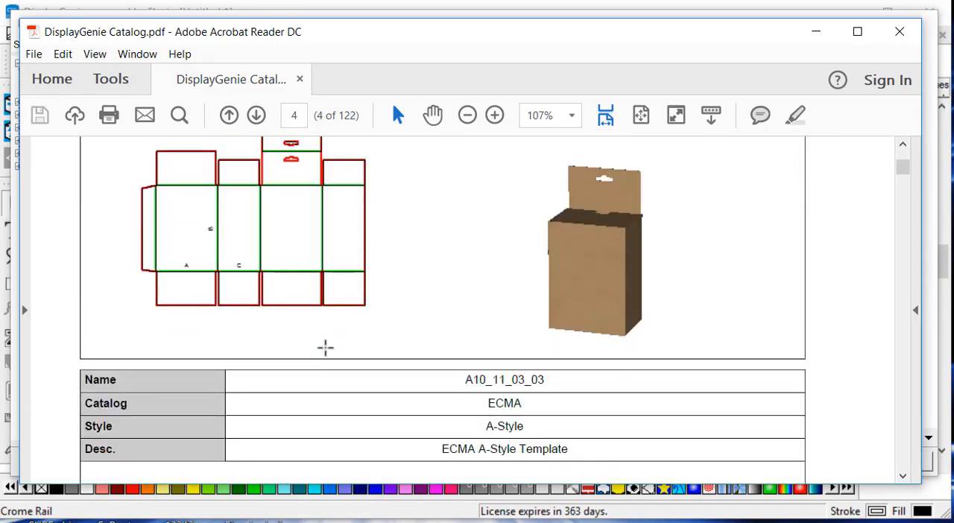
scroll(323, 321, "down", 18)
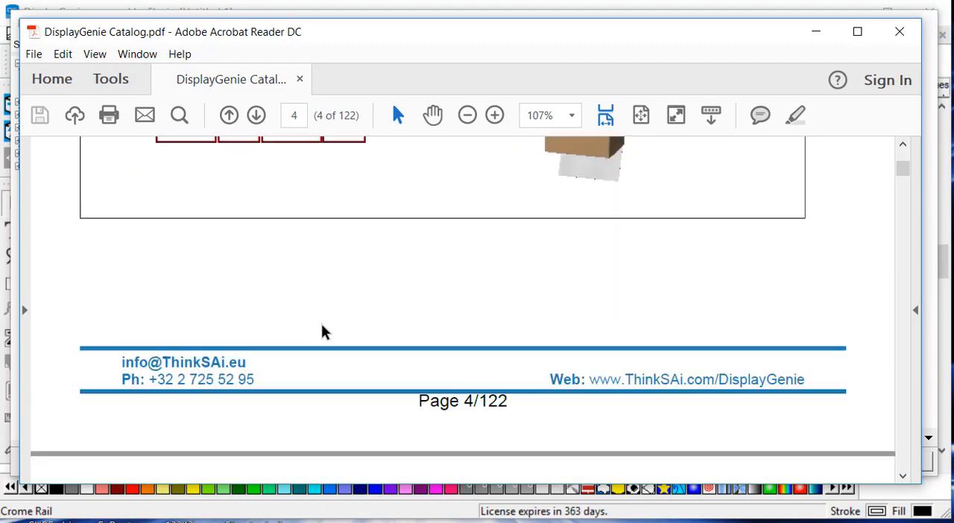
scroll(321, 325, "down", 10)
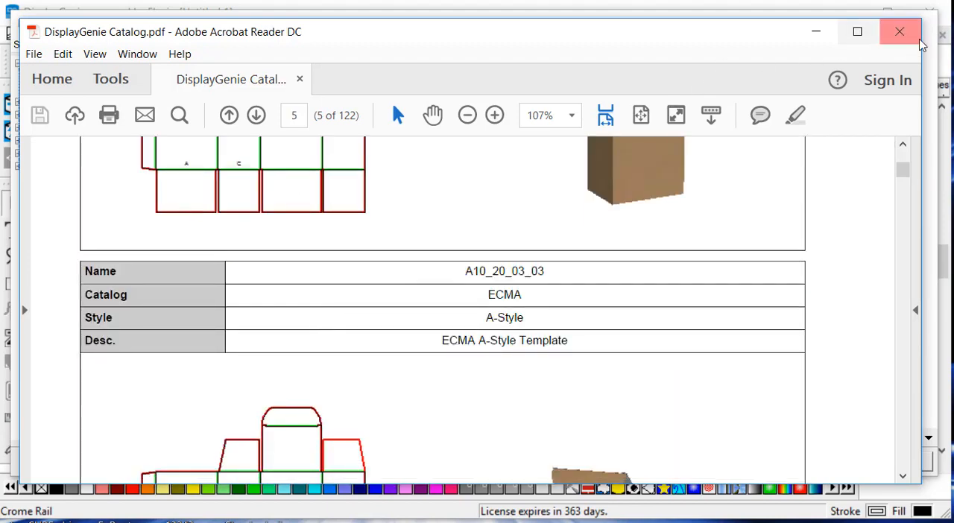
left_click(900, 32)
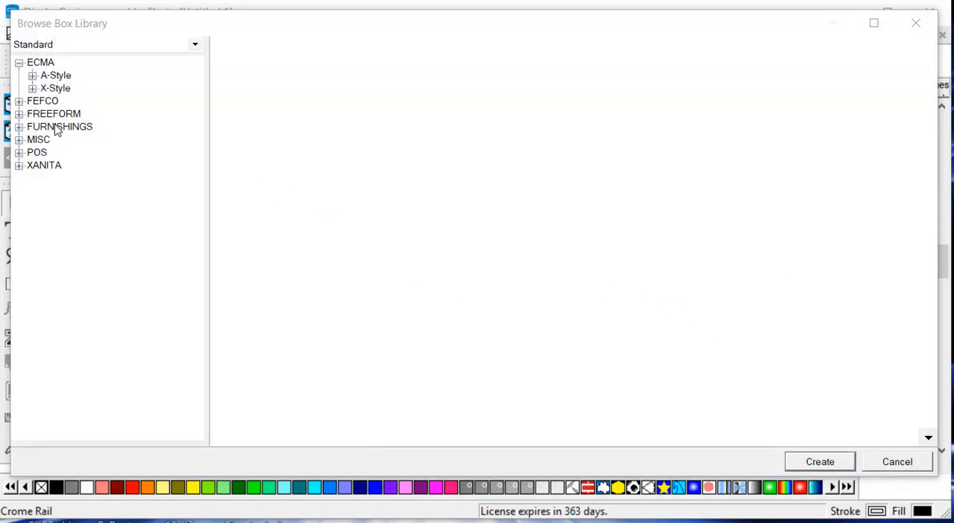
Step: Open box template 0427 from the 400 - Style group of the FEFCO catalog
left_click(18, 101)
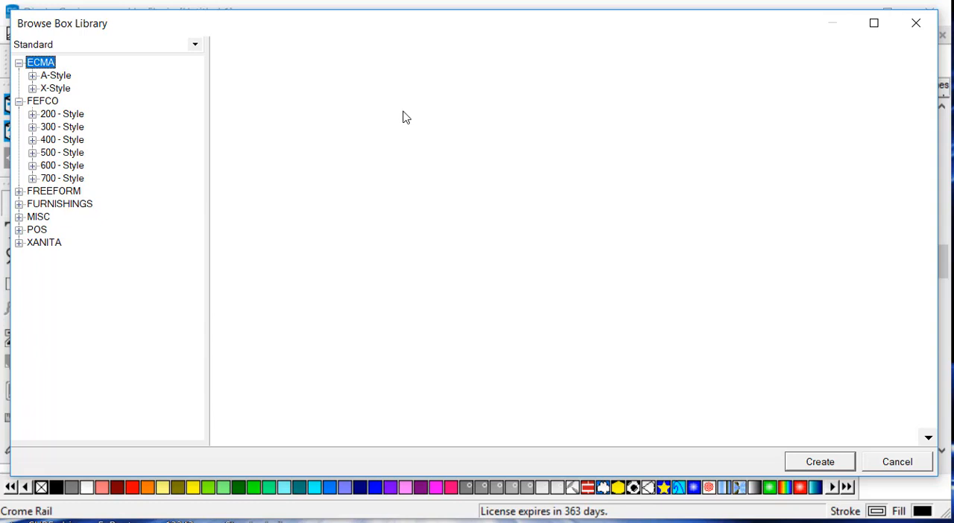
left_click(32, 140)
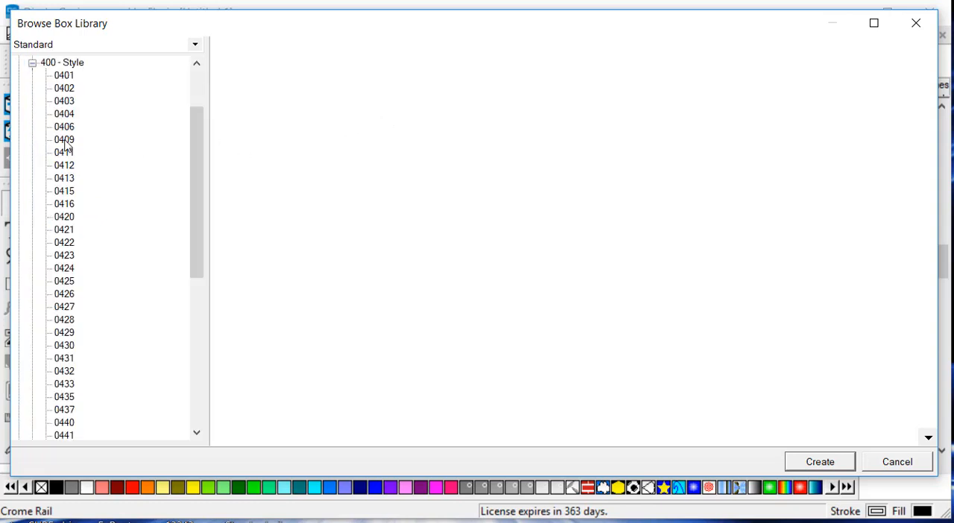
double_click(63, 308)
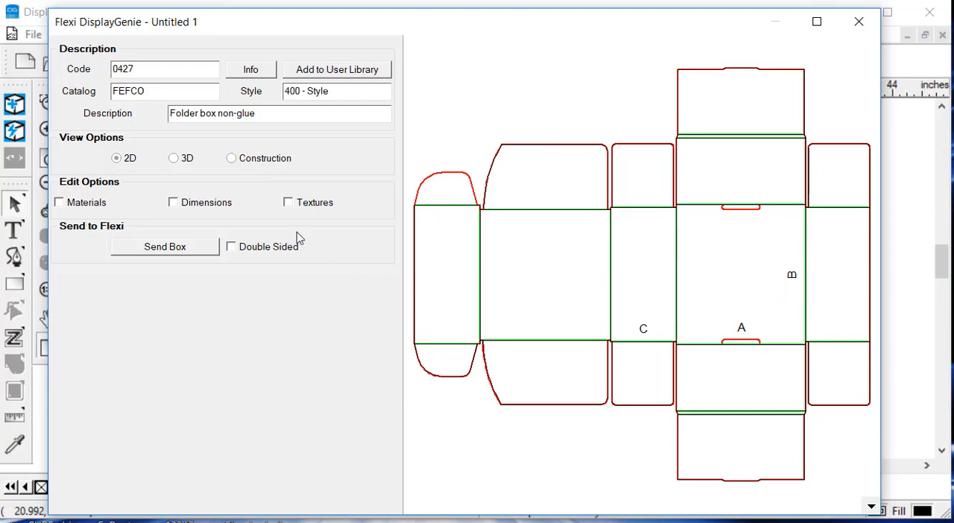
Step: Inspect the box in the 3D view and in the Construction view
left_click(180, 158)
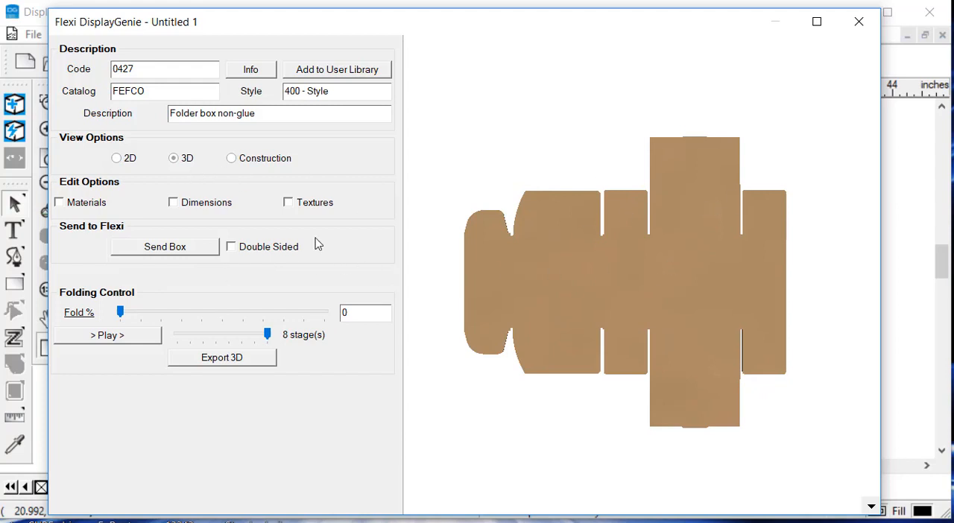
left_click(270, 160)
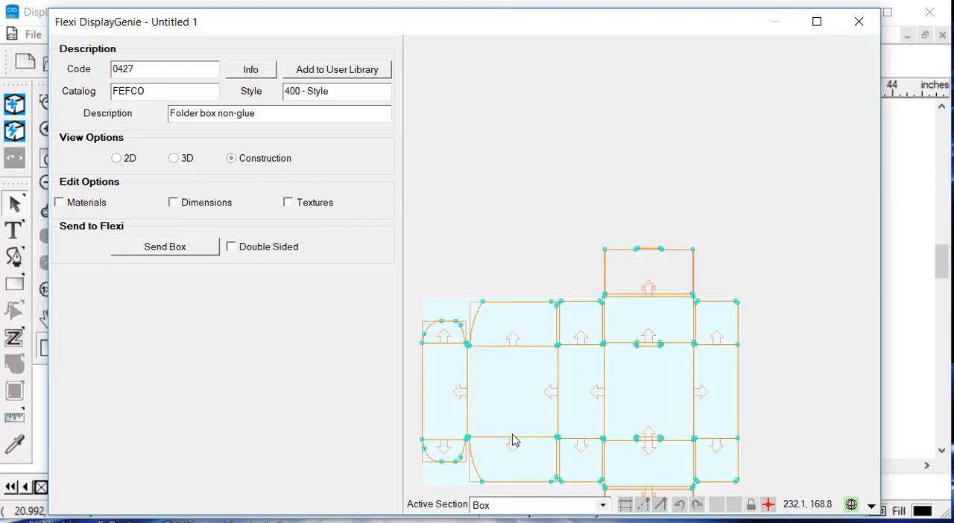
scroll(654, 257, "down", 1)
scroll(541, 350, "up", 3)
scroll(680, 276, "down", 3)
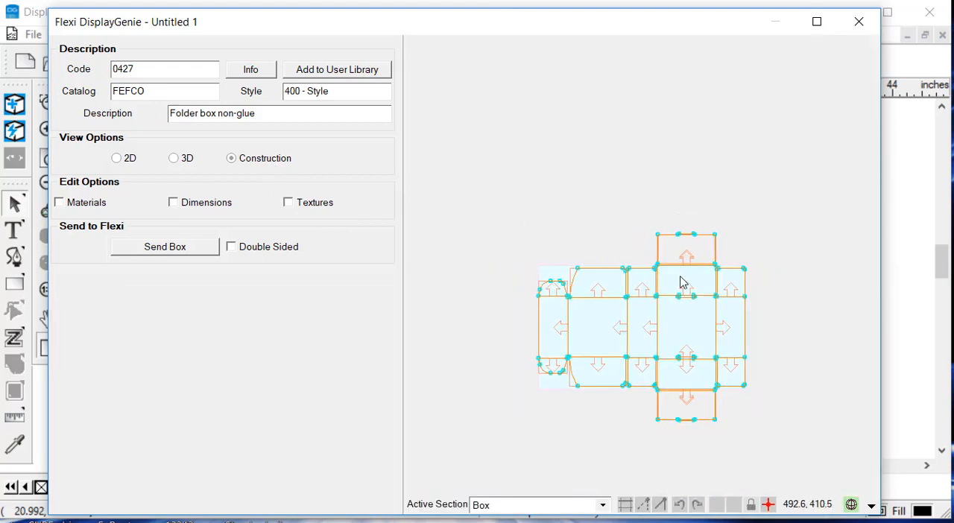
scroll(694, 385, "up", 2)
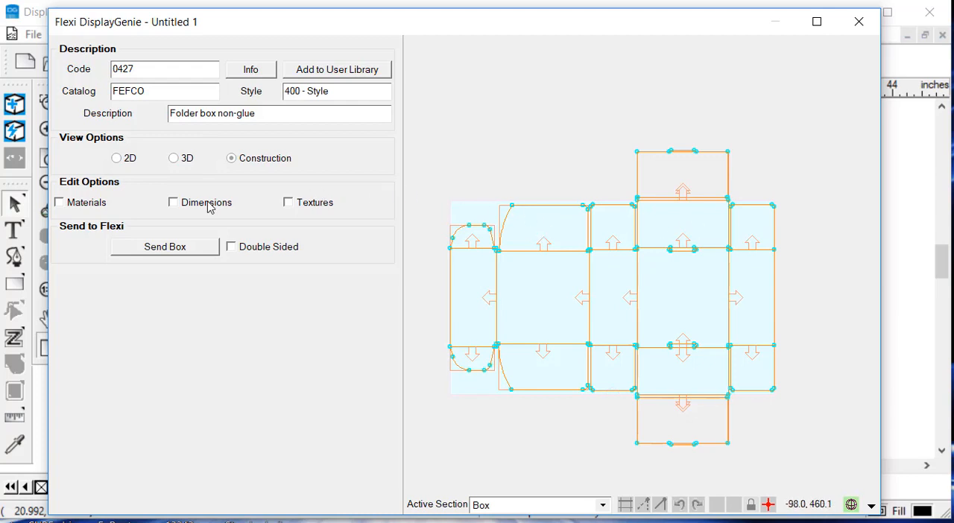
Step: Show the Dimensions, Materials and Textures edit options for the box
left_click(174, 203)
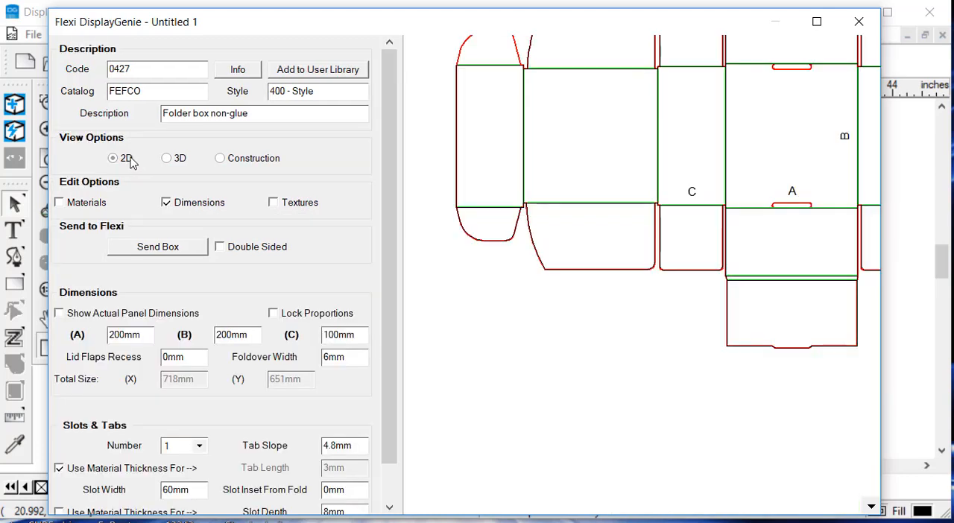
left_click(97, 204)
left_click(272, 202)
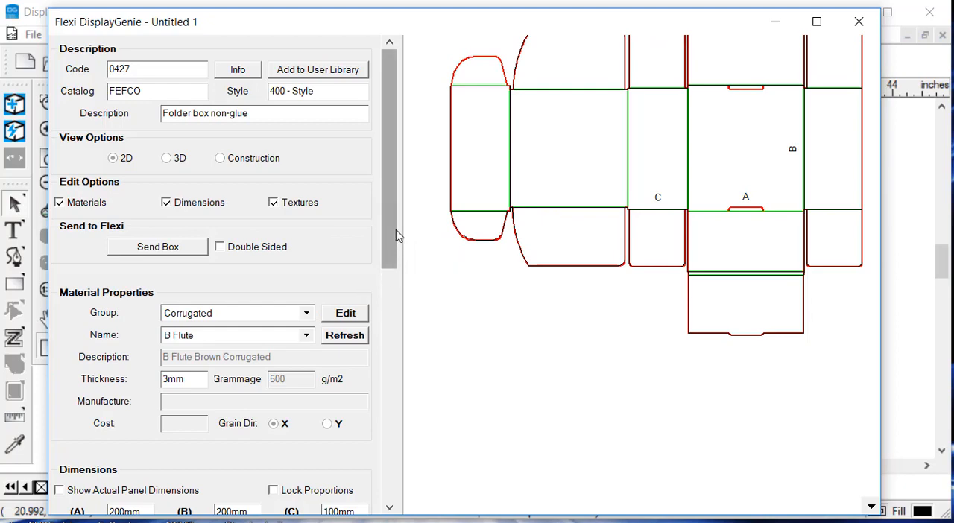
Step: Review the box's slot, annotation and texture settings and the material names available in the Corrugated group
left_click_drag(388, 245, 385, 501)
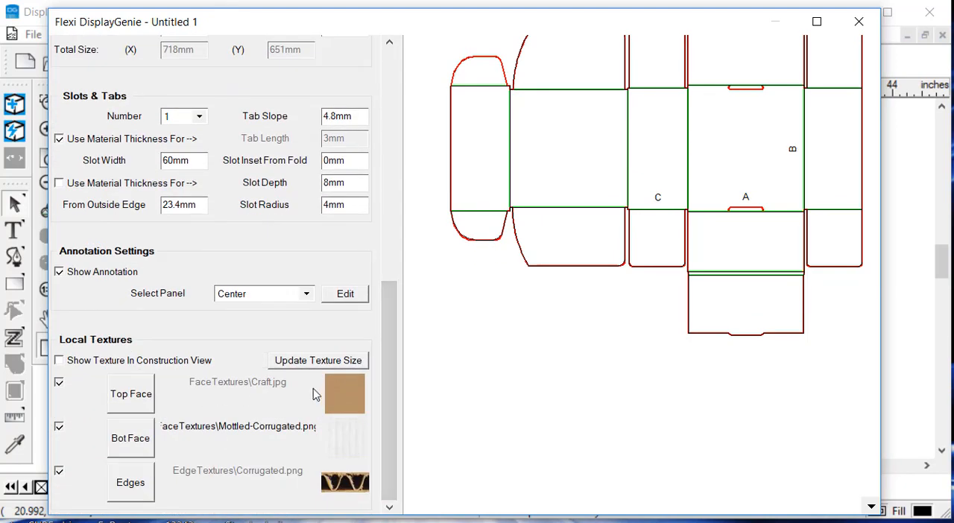
left_click_drag(395, 368, 389, 141)
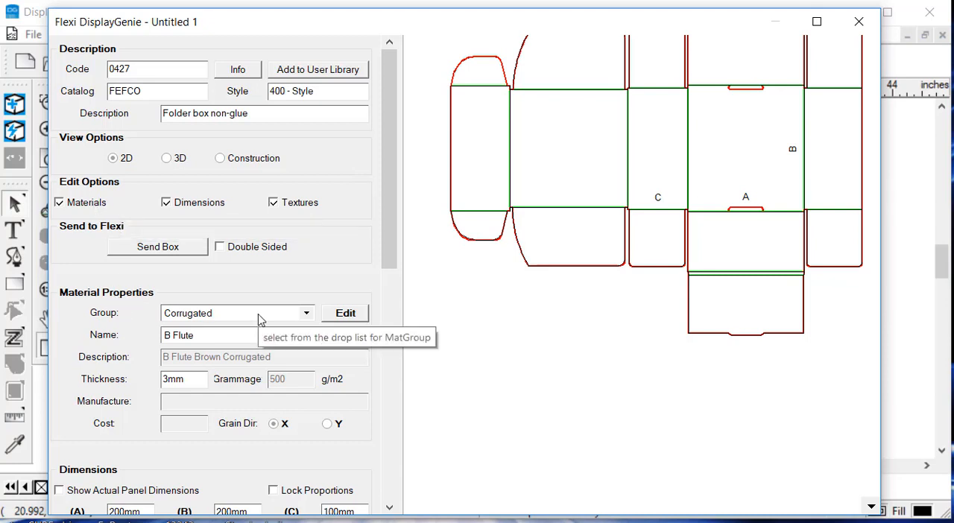
left_click(242, 340)
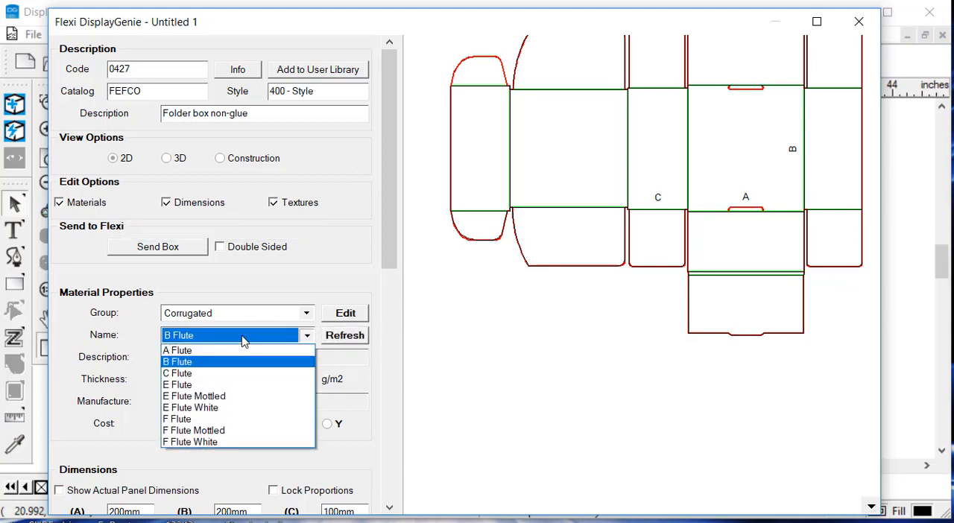
left_click(192, 252)
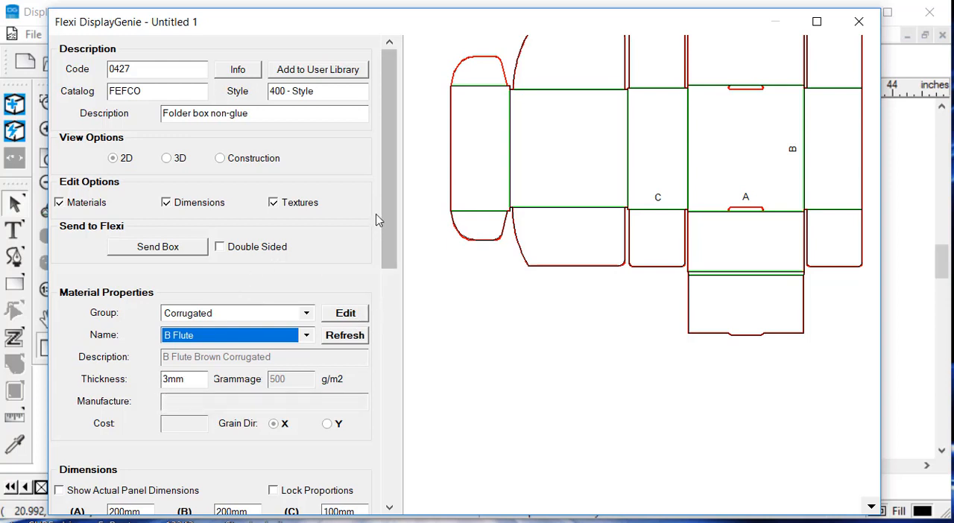
Step: Set the box's dimension C to 75 mm
left_click_drag(391, 202, 386, 234)
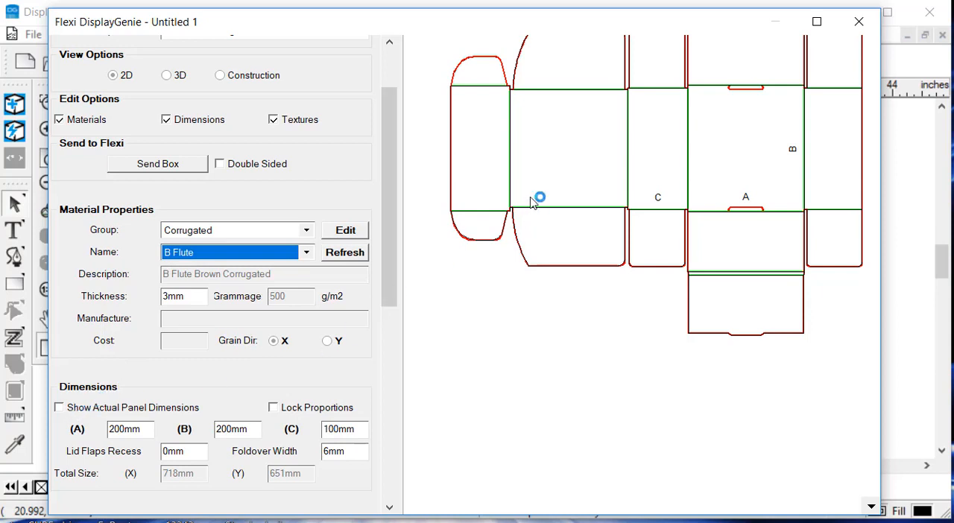
scroll(773, 217, "up", 1)
scroll(626, 200, "down", 2)
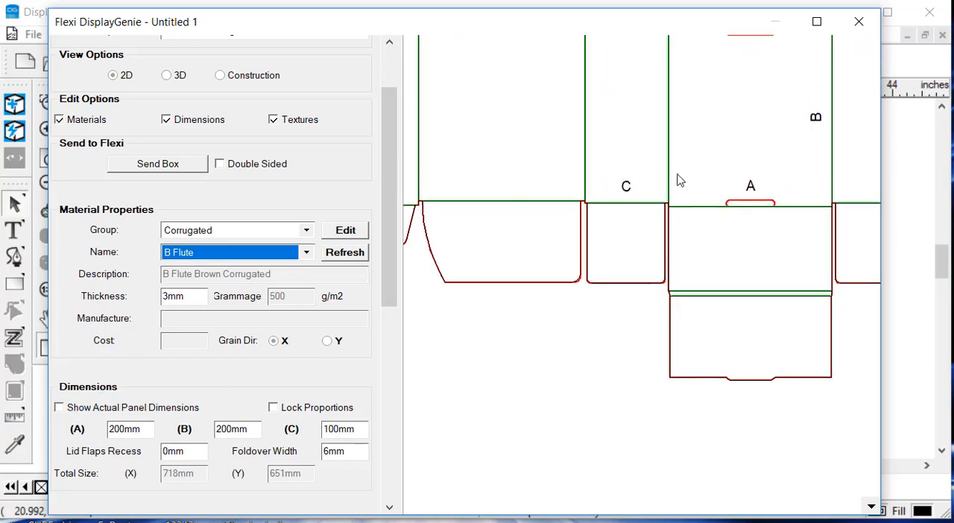
scroll(630, 243, "down", 2)
scroll(753, 194, "up", 1)
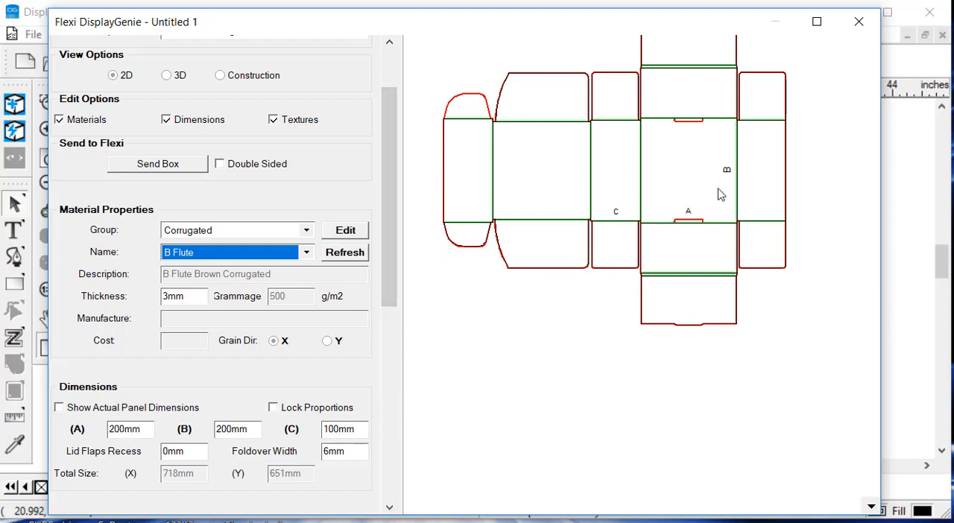
double_click(357, 423)
type("75")
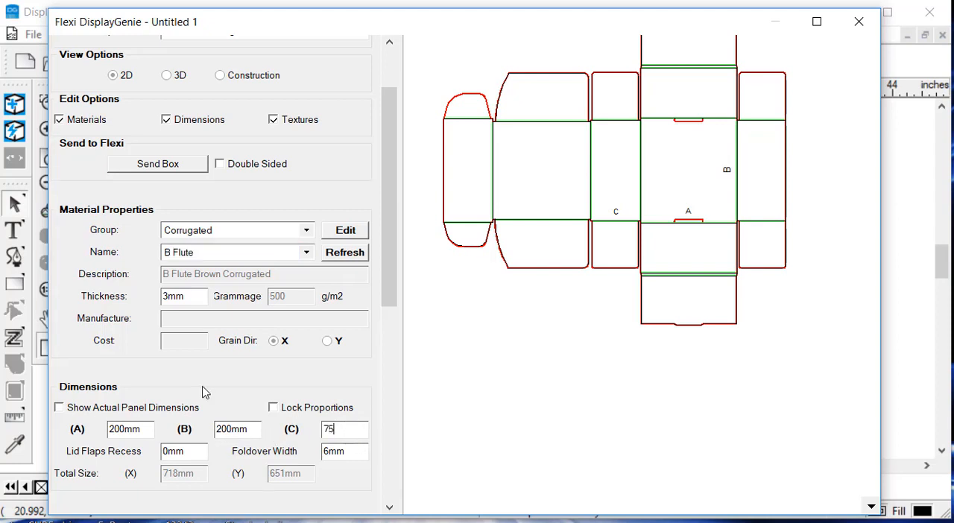
key("Tab")
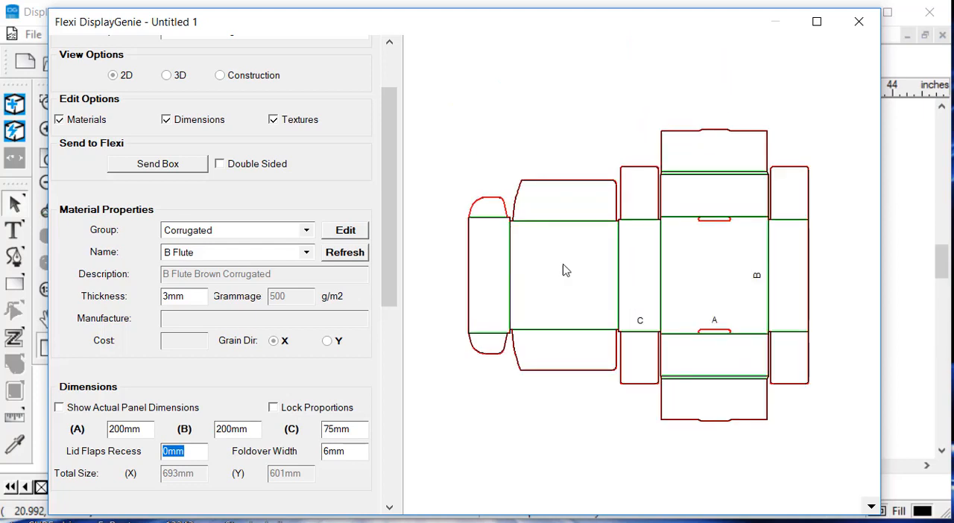
Step: Lock the box's proportions and set dimension A to 300 mm
left_click(274, 409)
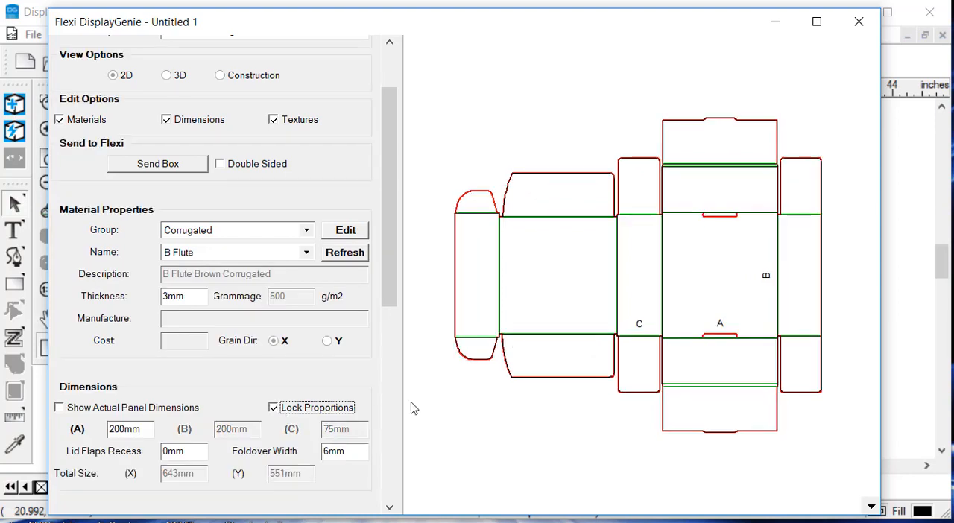
double_click(148, 424)
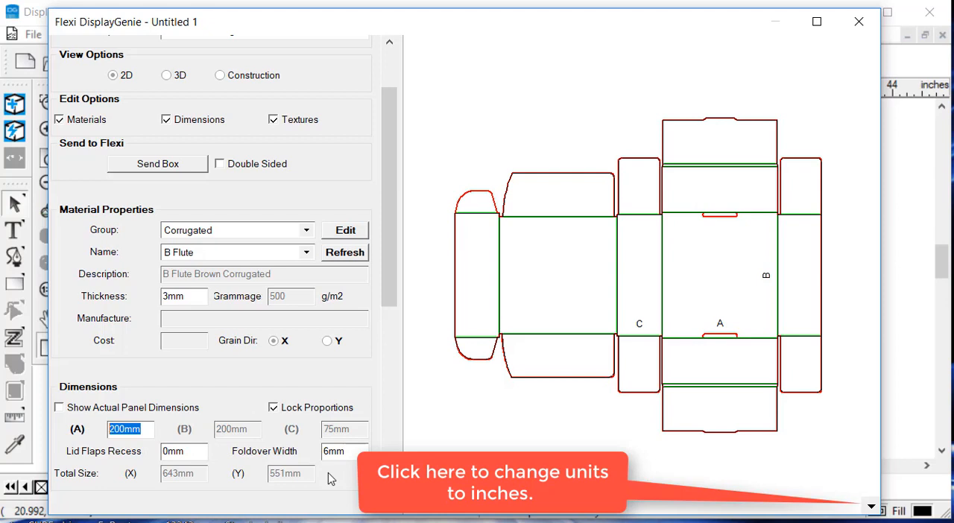
type("300")
key("Tab")
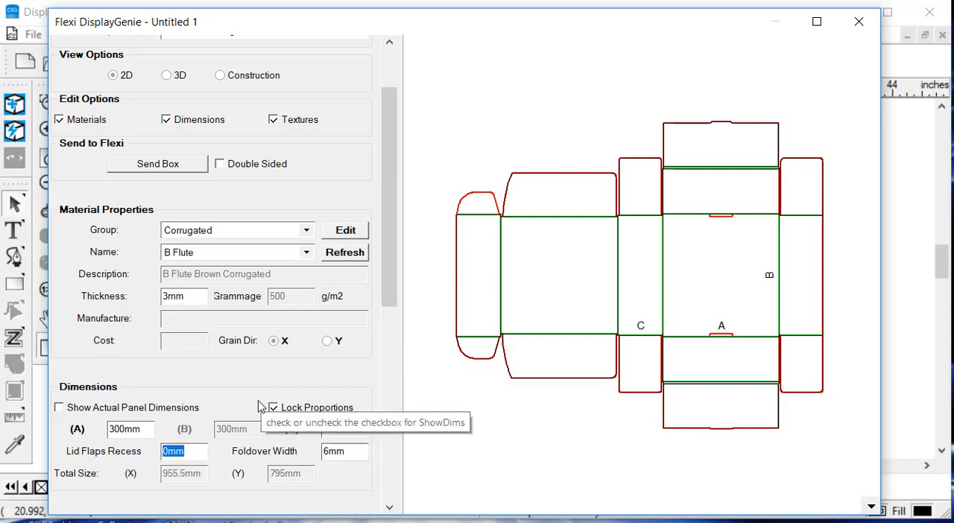
Step: Set the number of slots and tabs on the box to 3
scroll(384, 294, "down", 5)
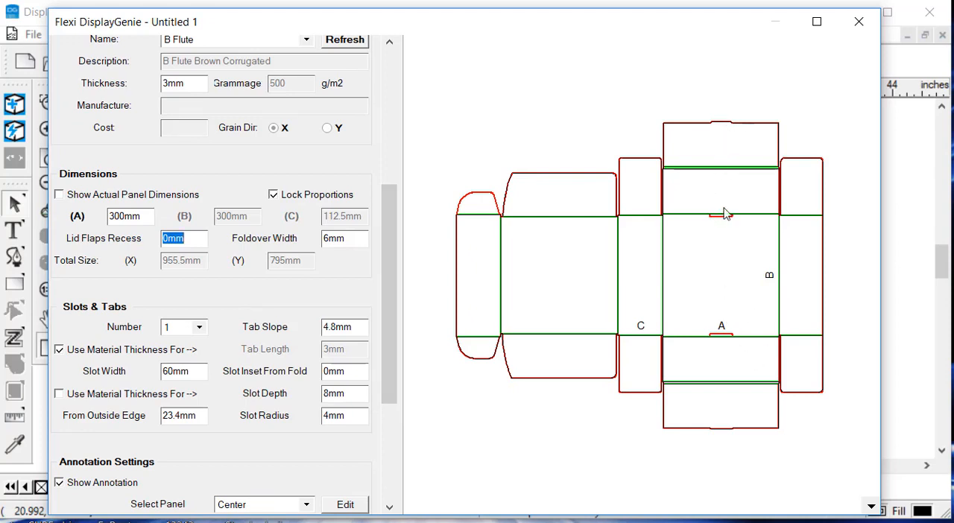
left_click(199, 328)
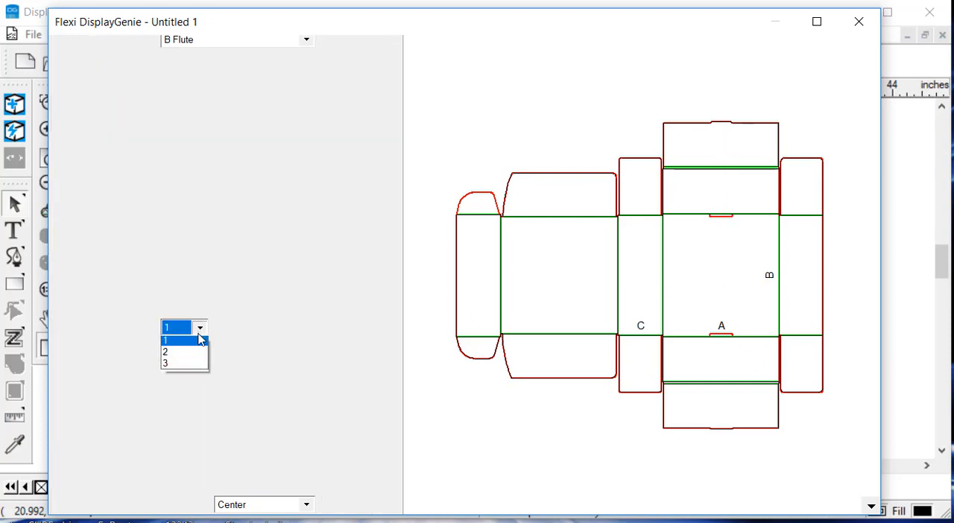
left_click(186, 365)
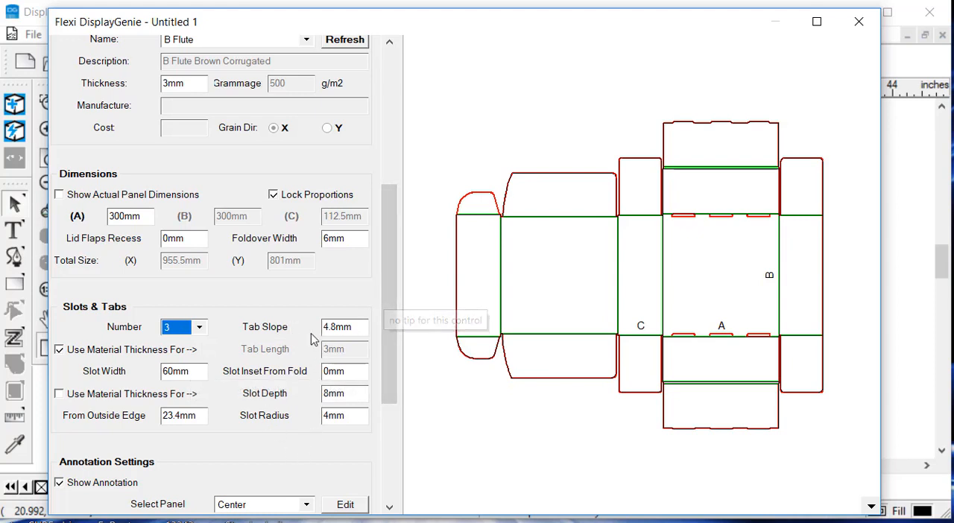
Step: Switch the box to the 3D view, run the folding animation and examine the folded box from different angles
left_click_drag(388, 271, 383, 319)
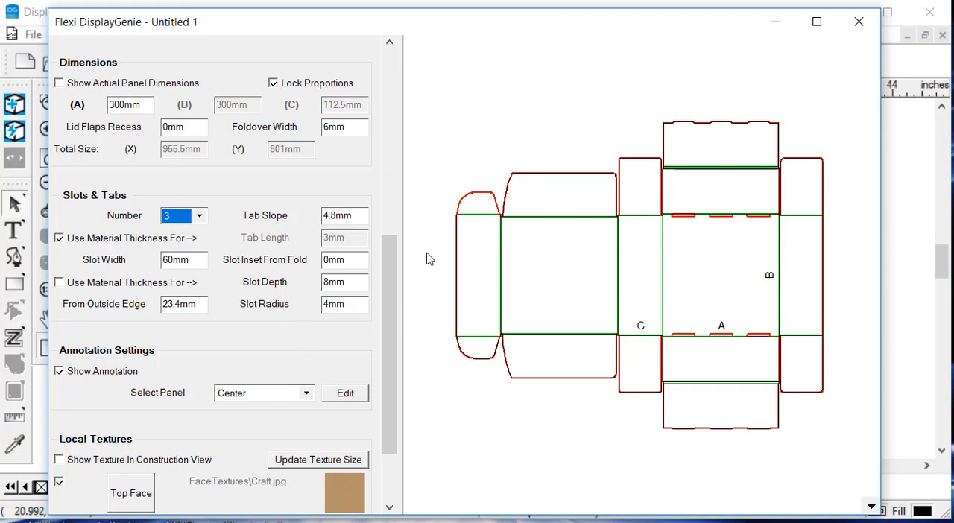
left_click_drag(392, 298, 387, 262)
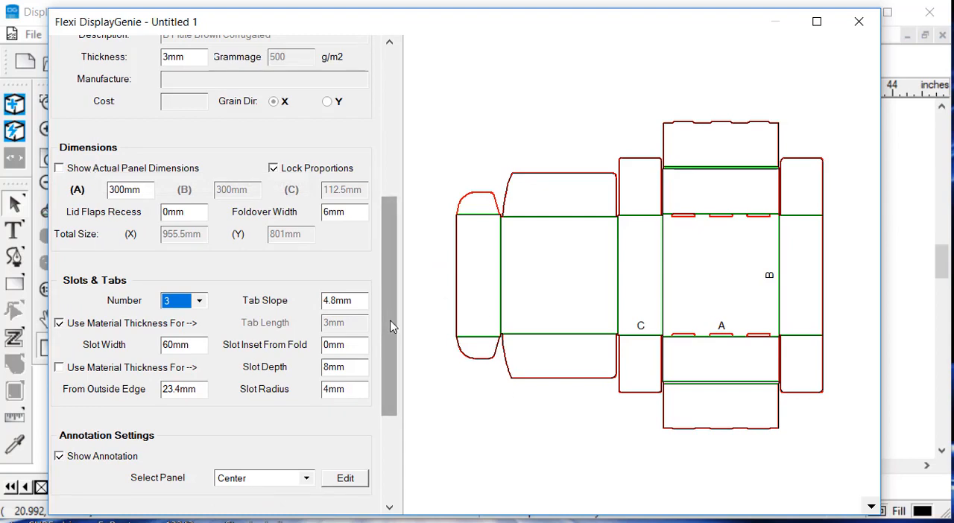
left_click_drag(393, 326, 393, 197)
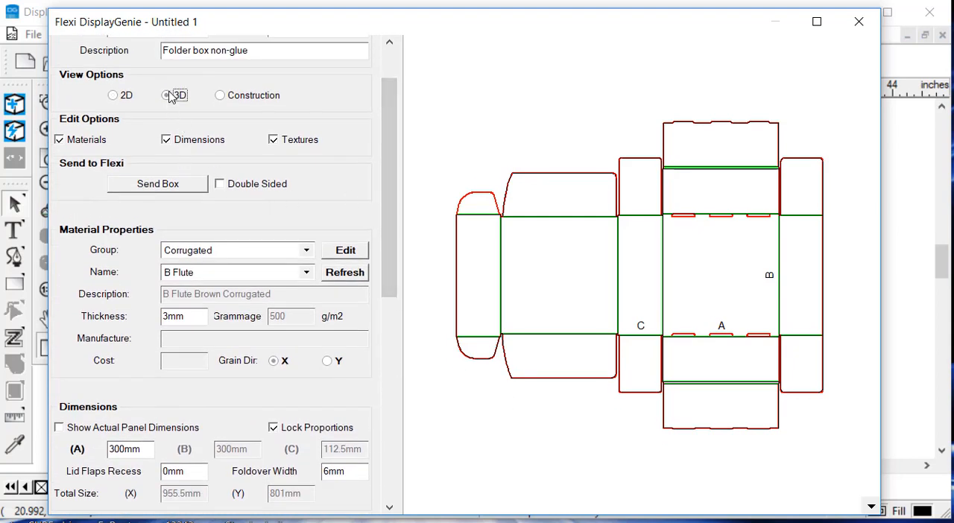
left_click(104, 272)
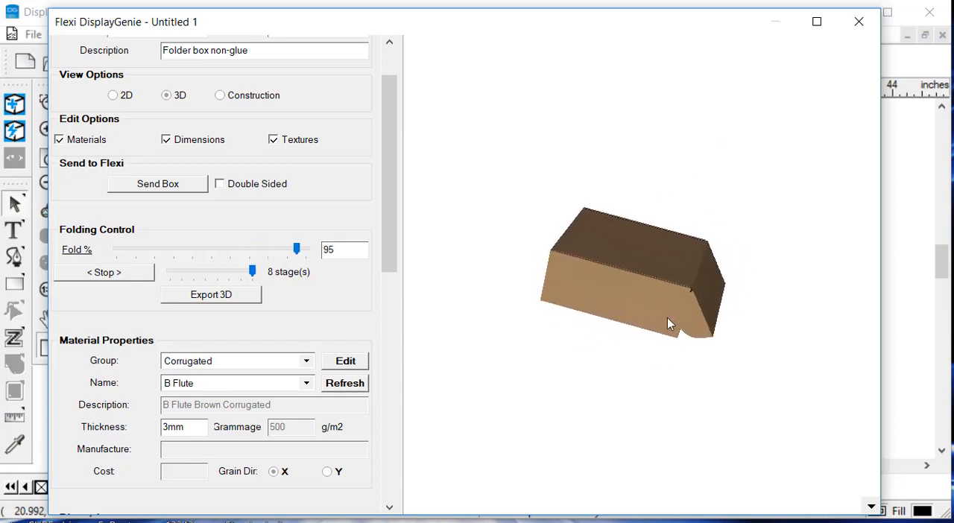
scroll(741, 291, "up", 5)
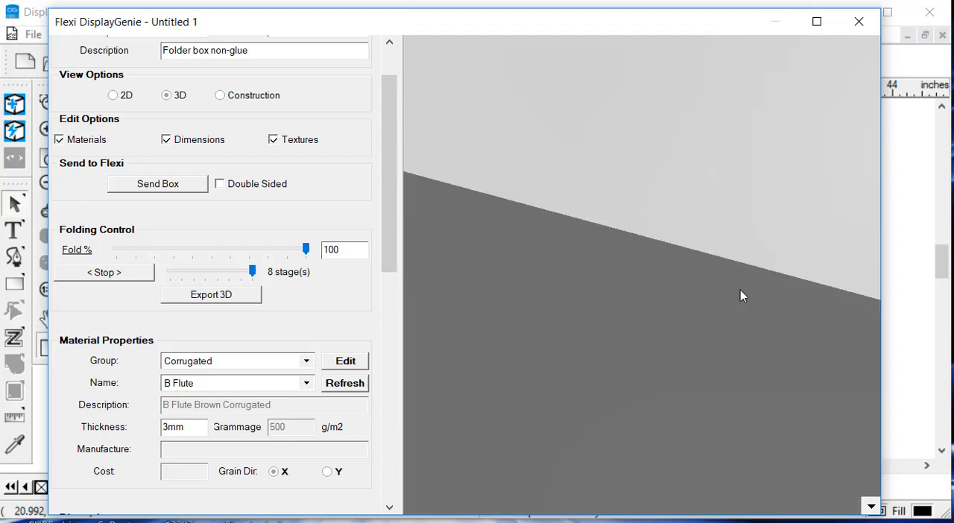
scroll(741, 290, "down", 4)
left_click_drag(748, 298, 501, 115)
scroll(707, 282, "up", 3)
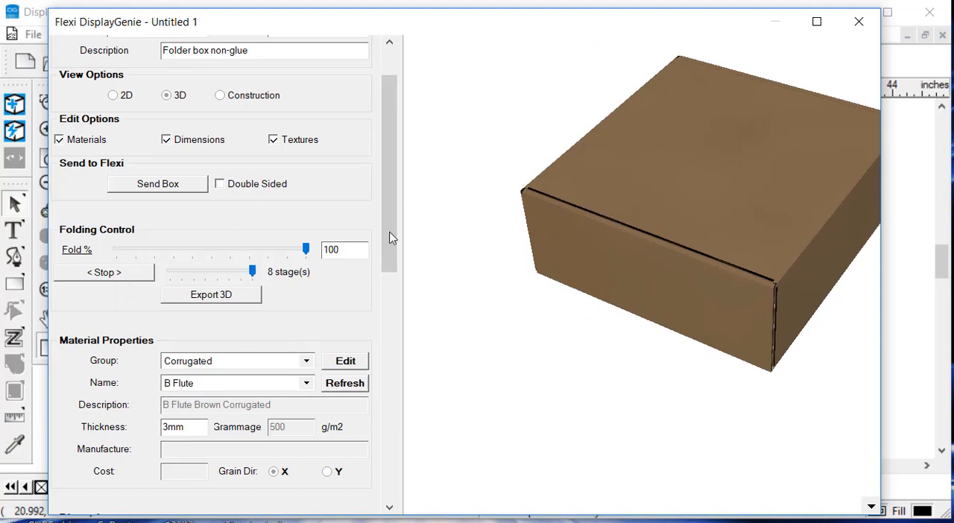
Step: Send the single-sided box to the Flexi drawing and bring its whole flat layout into view, clear of the box editor window
left_click_drag(390, 177, 409, 236)
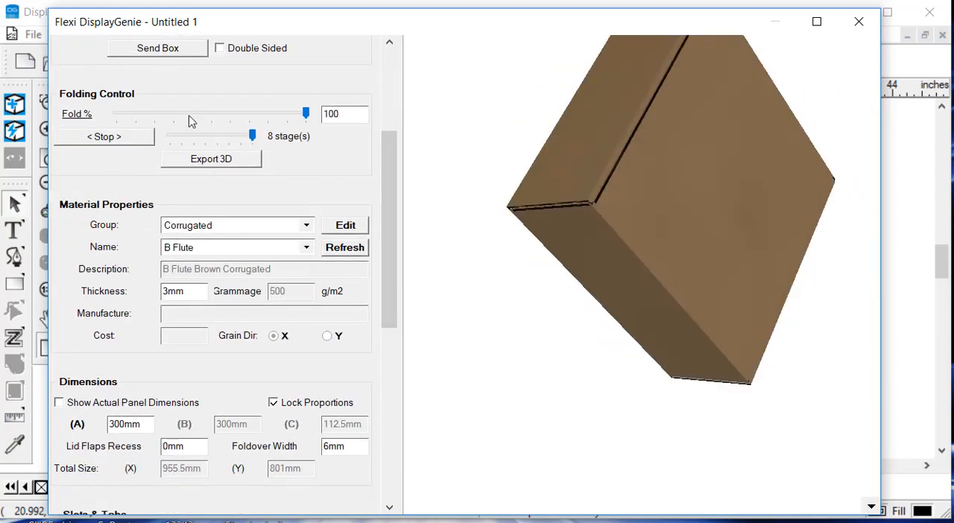
left_click_drag(387, 184, 384, 89)
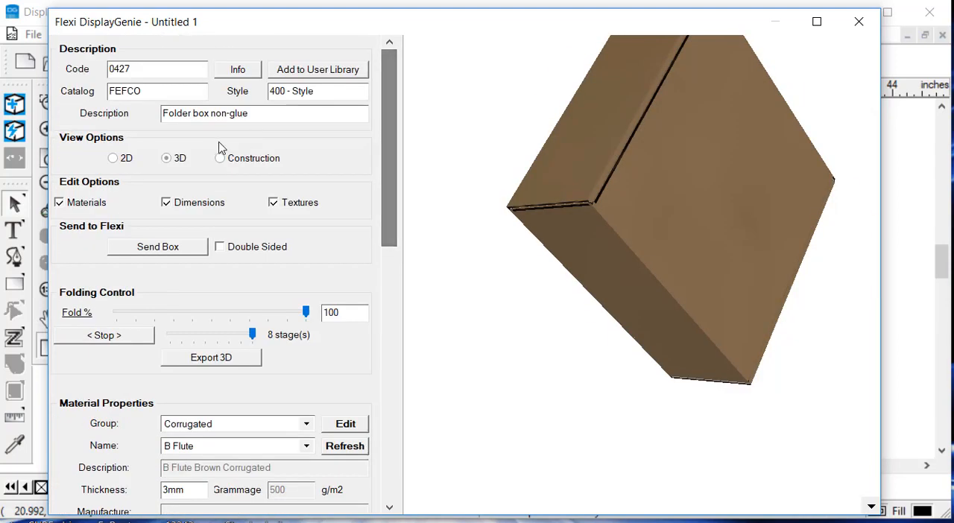
left_click(171, 250)
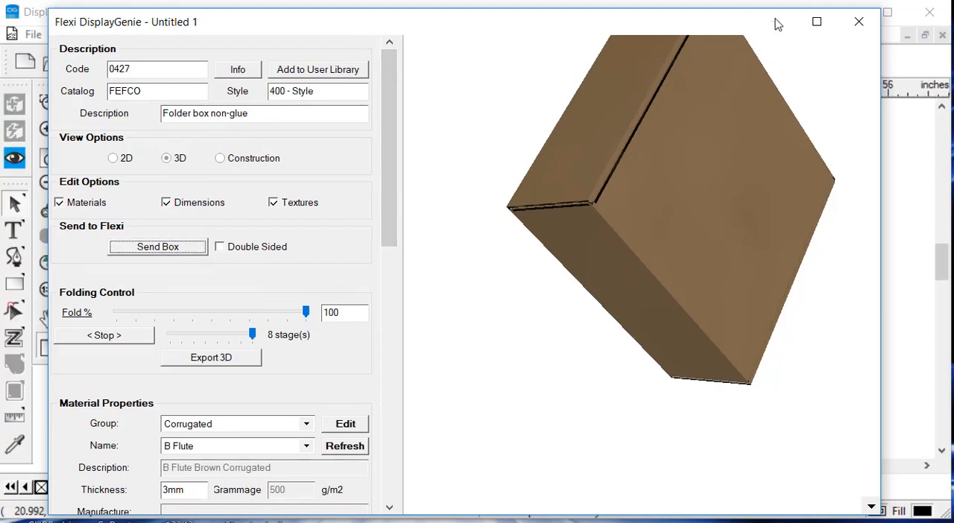
left_click(914, 250)
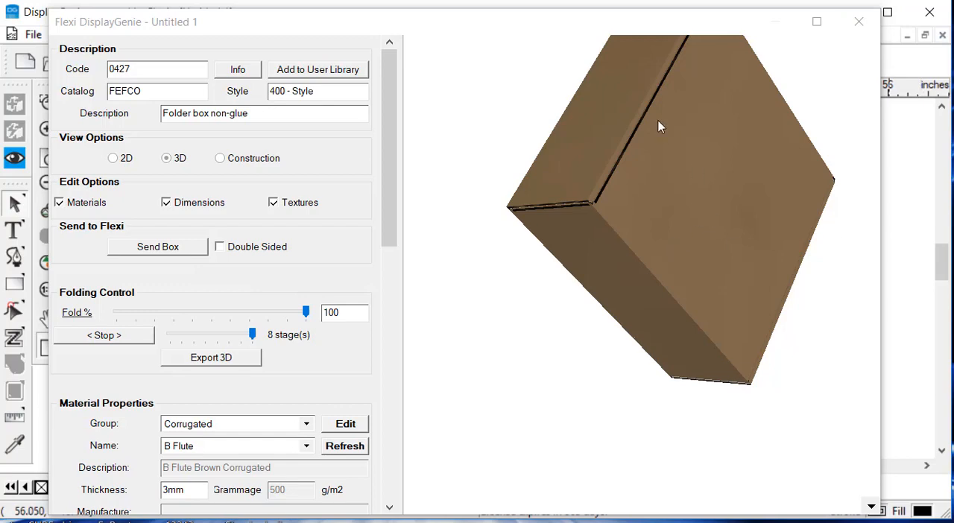
left_click_drag(543, 28, 544, 522)
scroll(505, 262, "up", 3)
scroll(410, 324, "down", 3)
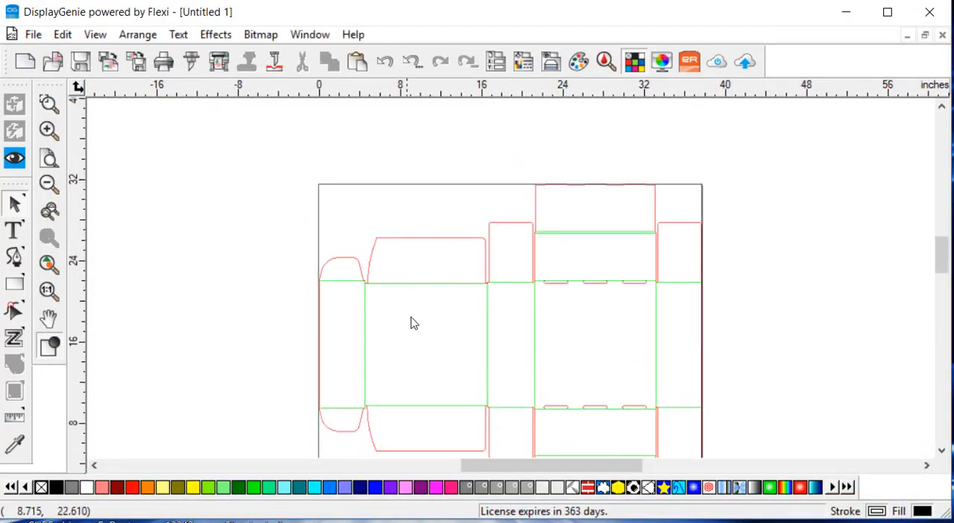
scroll(442, 281, "up", 1)
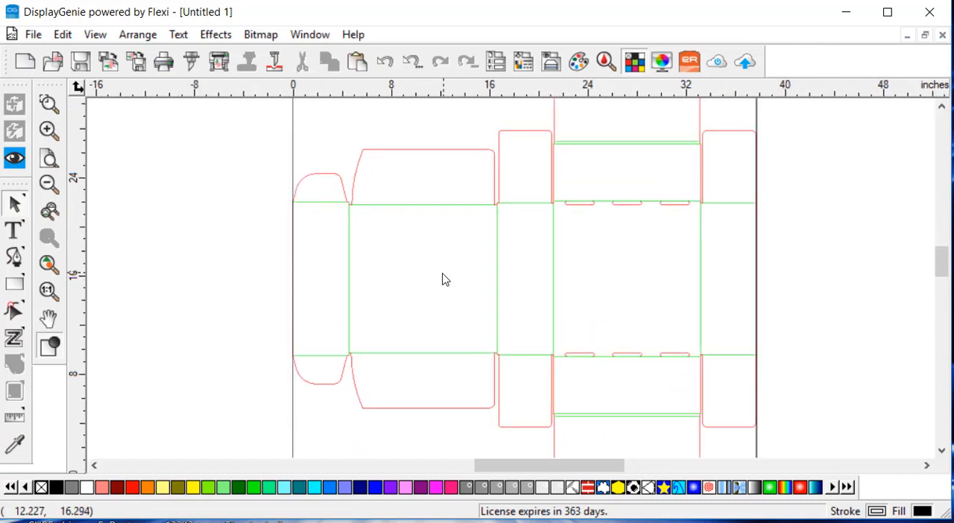
scroll(442, 280, "down", 2)
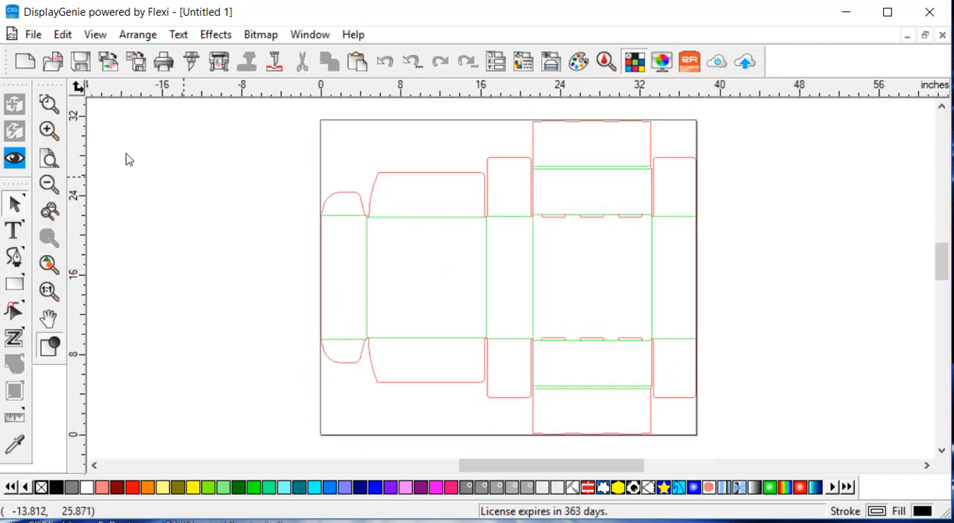
Step: Export the flat box layout to the Documents folder as a DXF file named 427
left_click(33, 34)
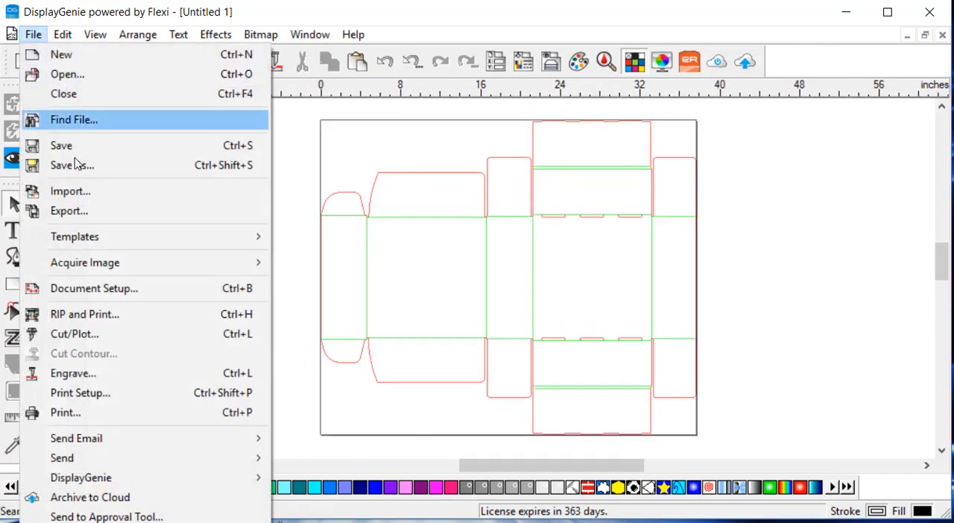
left_click(97, 218)
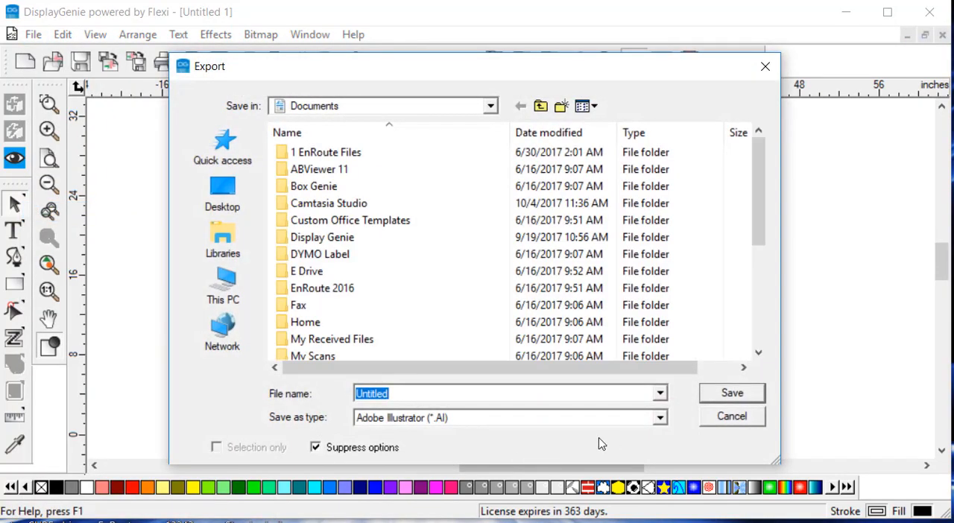
left_click(534, 423)
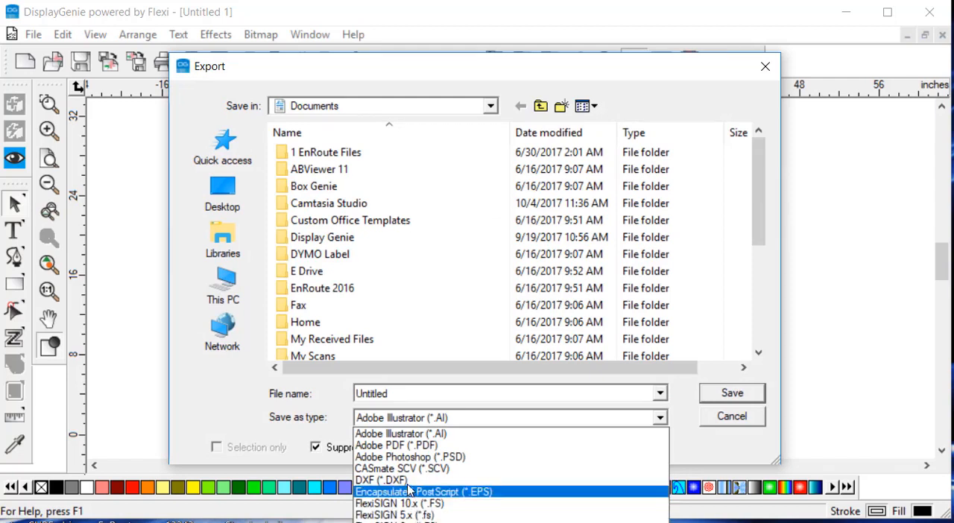
left_click(382, 481)
left_click_drag(390, 393, 347, 393)
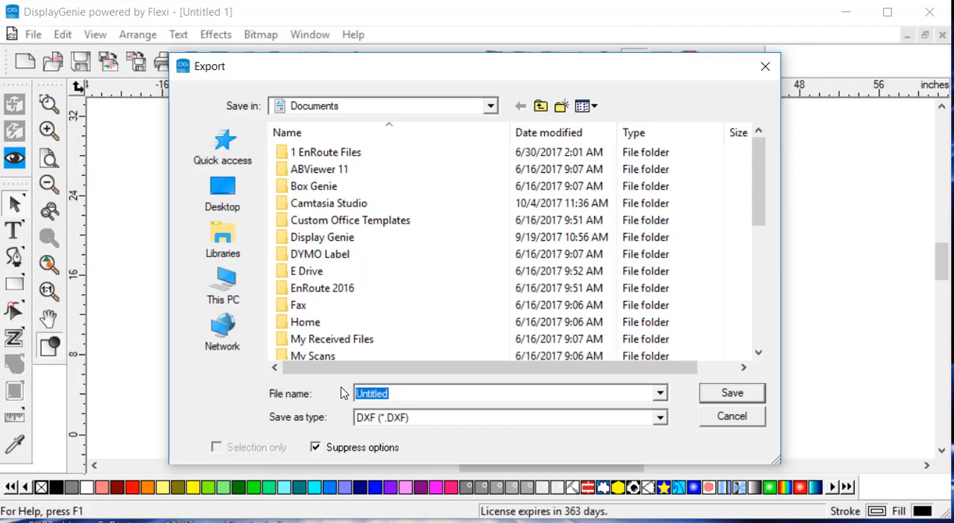
type("42")
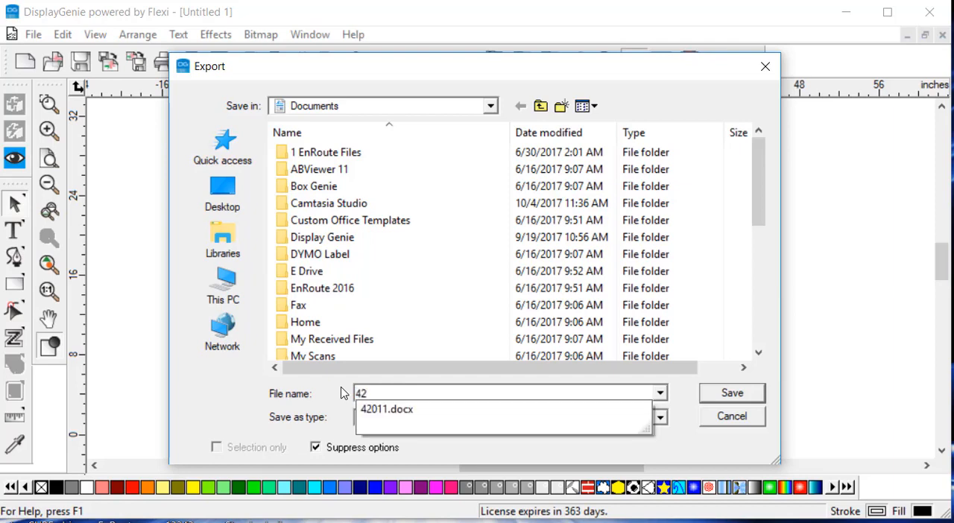
type("7 Box")
key("Return")
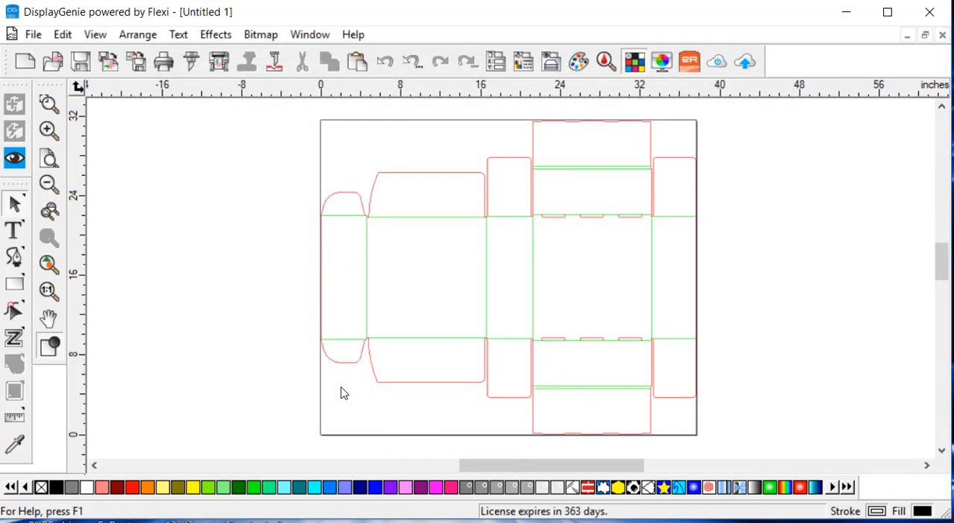